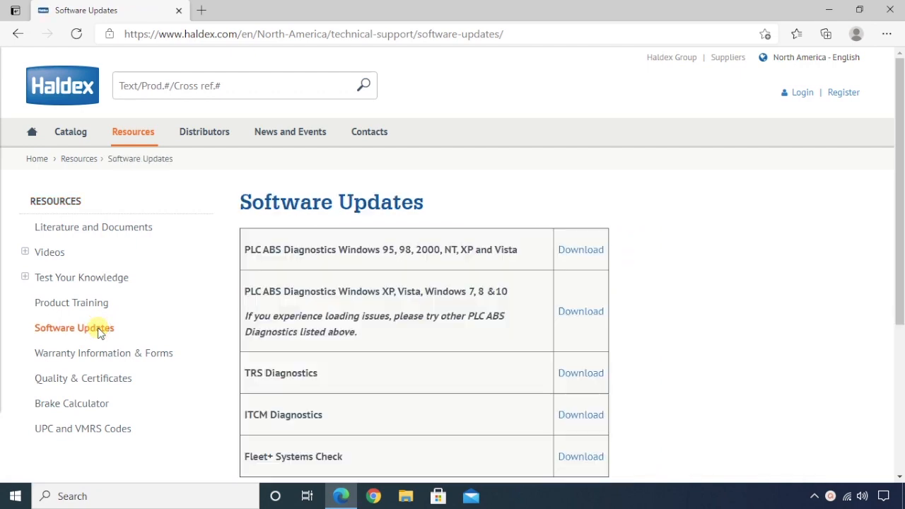
Download the latest ITCM Diagnostics package (diag-v6.19-row.msi zip) from the Haldex site.
{"action": "scroll", "coordinate": [455, 299], "scroll_direction": "down", "scroll_amount": 2}
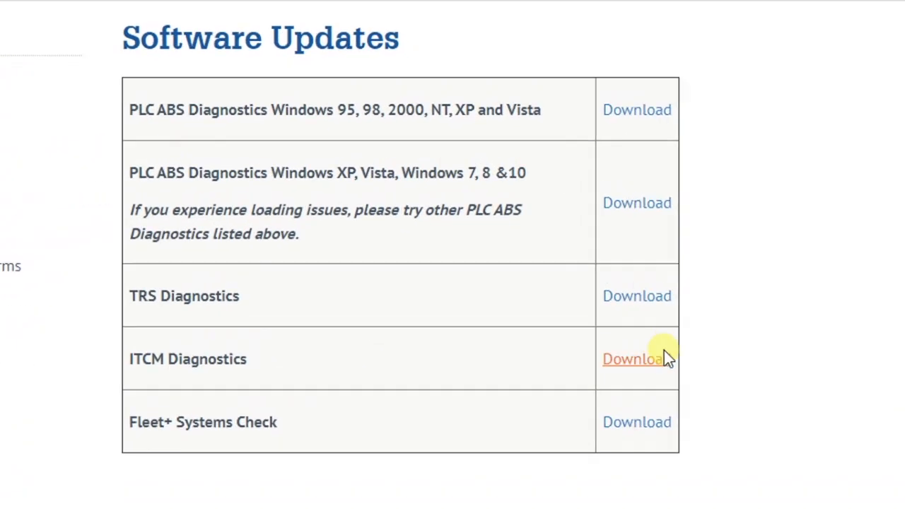
{"action": "left_click", "coordinate": [660, 362]}
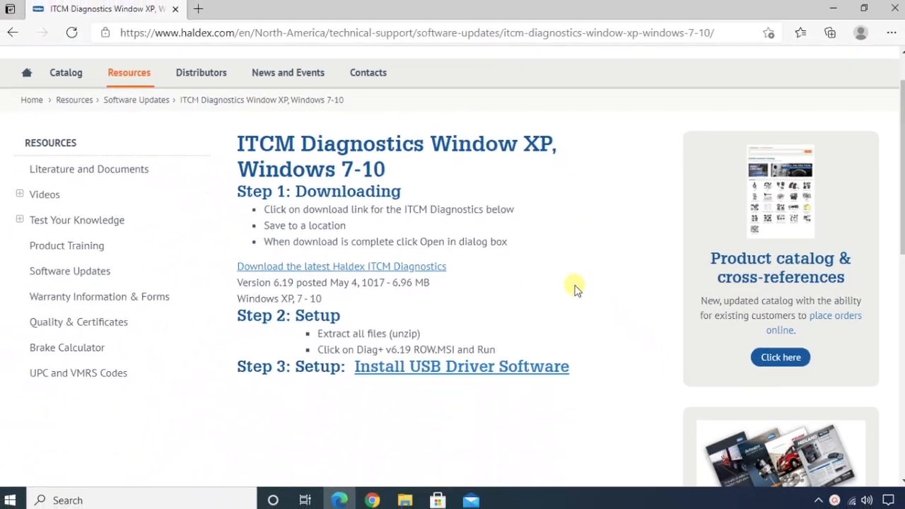
{"action": "scroll", "coordinate": [638, 340], "scroll_direction": "down", "scroll_amount": 2}
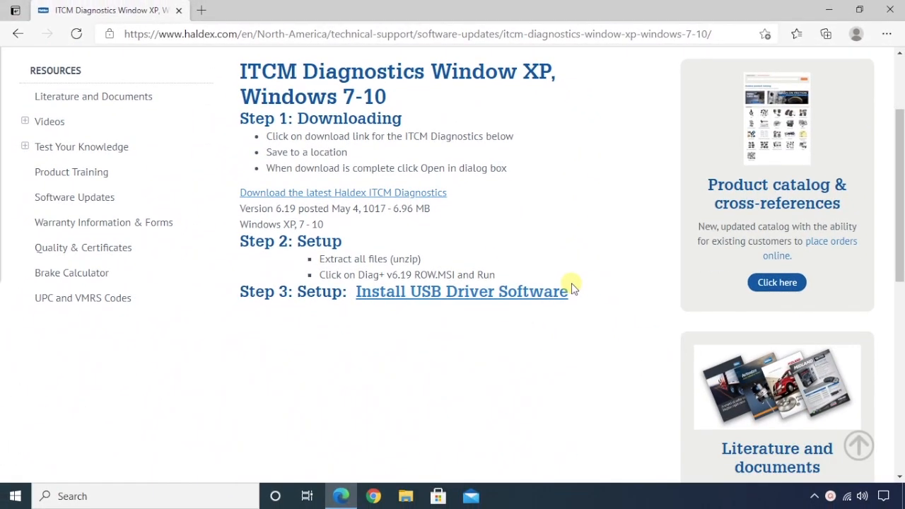
{"action": "left_click", "coordinate": [391, 195]}
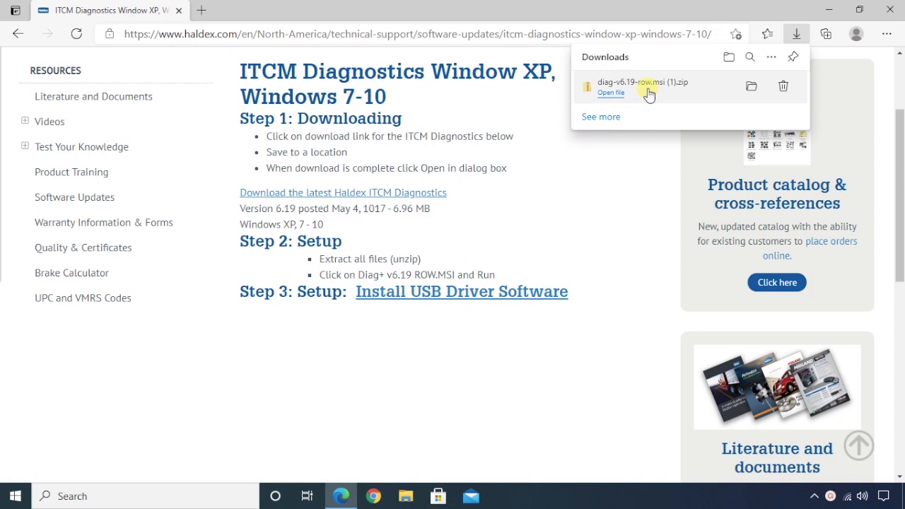
Extract the downloaded zip into Downloads and run the Diag+ v6.19 ROW installer.
{"action": "left_click", "coordinate": [752, 89]}
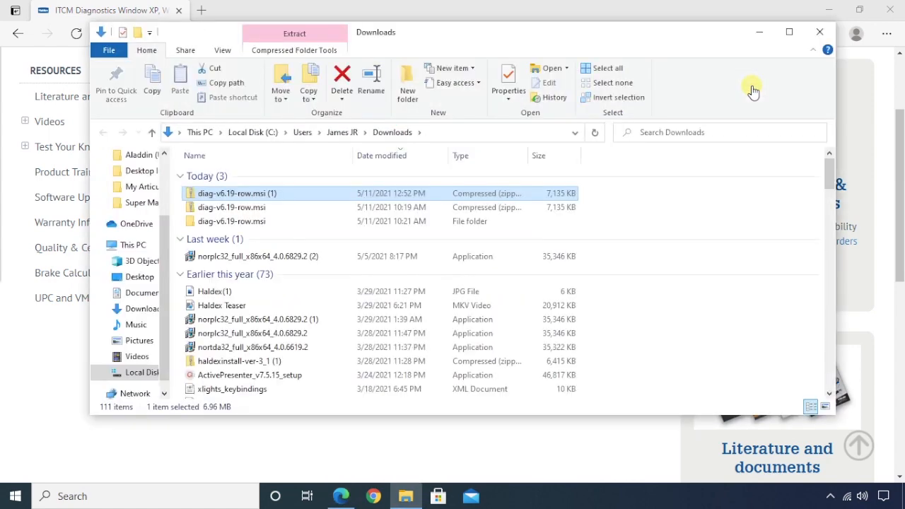
{"action": "right_click", "coordinate": [232, 196]}
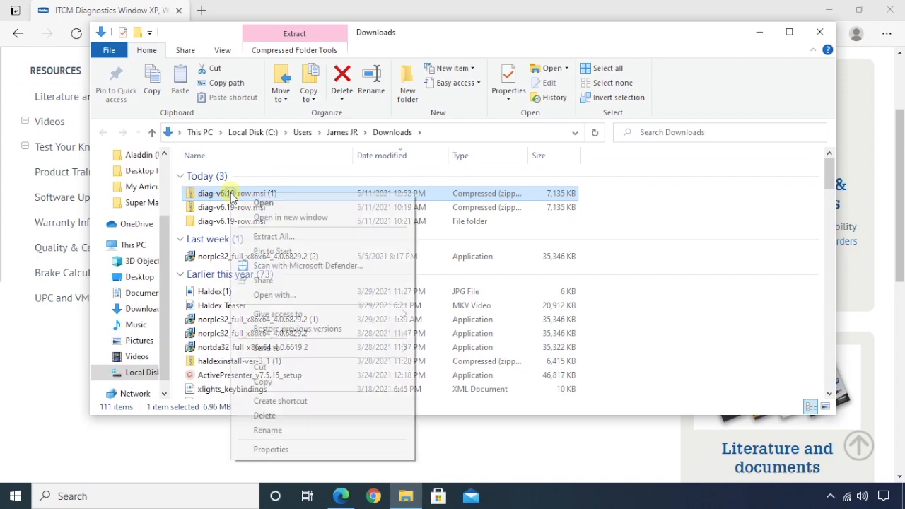
{"action": "left_click", "coordinate": [276, 237]}
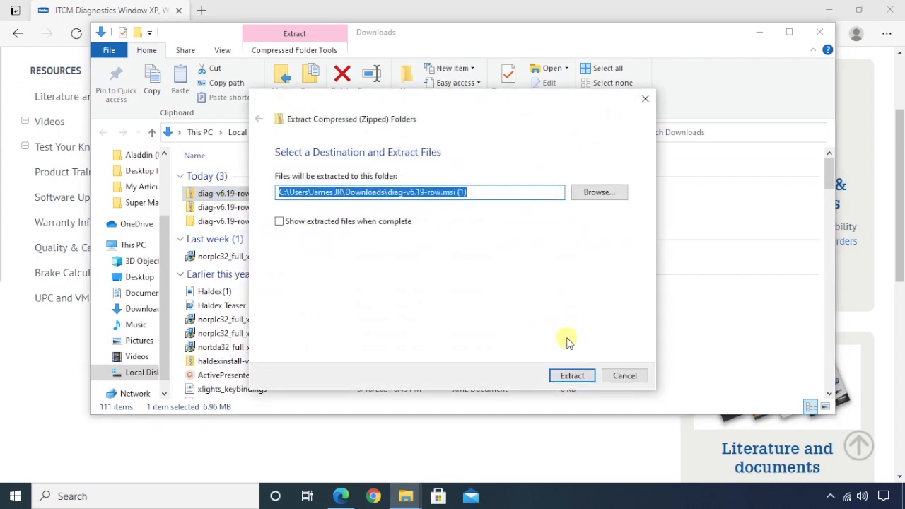
{"action": "left_click", "coordinate": [573, 376]}
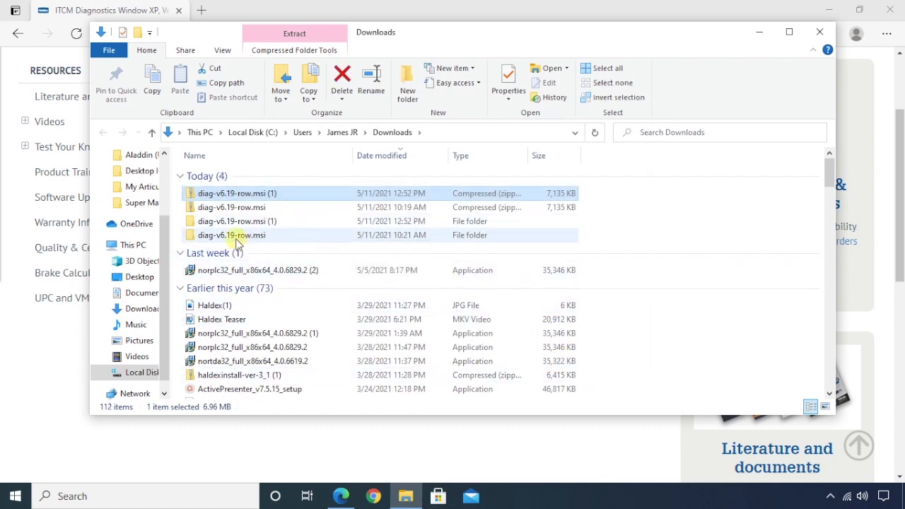
{"action": "double_click", "coordinate": [233, 237]}
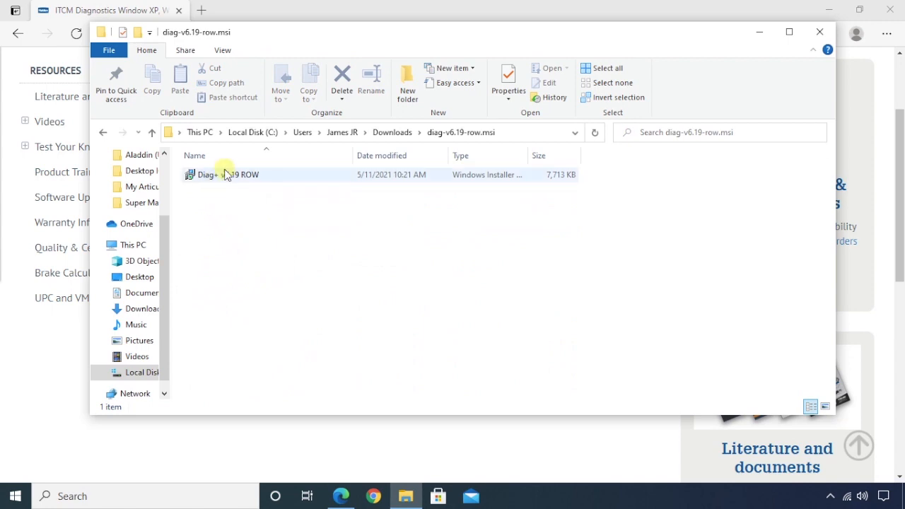
{"action": "double_click", "coordinate": [228, 177]}
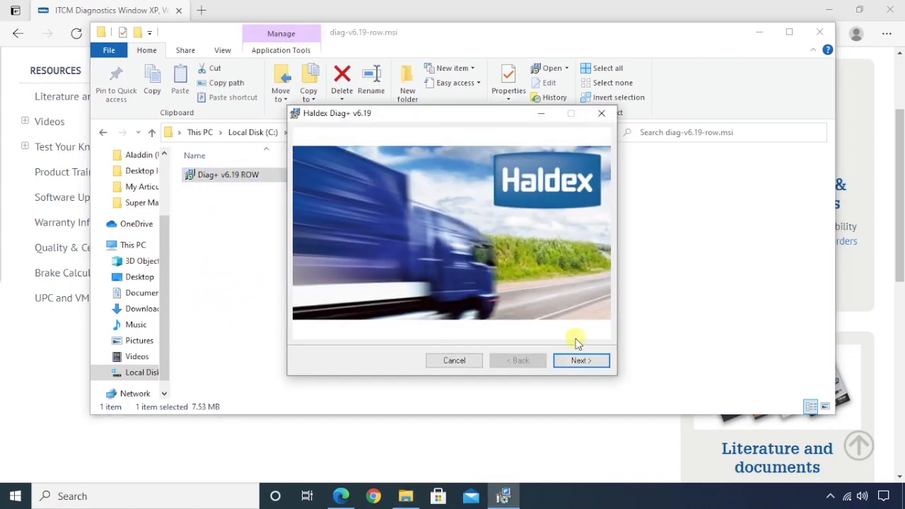
Install Diag+ v6.19 to C:\Program Files (x86)\Haldex\ for Everyone, then close the installer and folder window.
{"action": "left_click", "coordinate": [592, 361]}
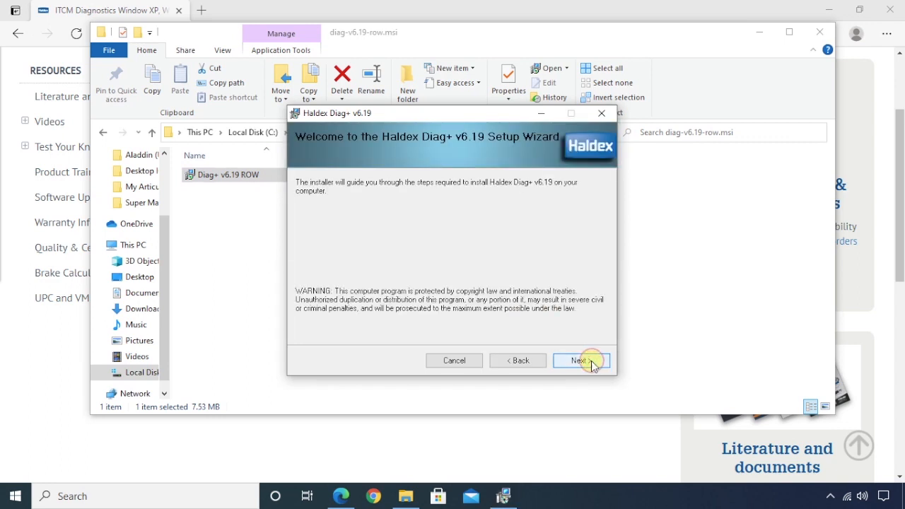
{"action": "left_click", "coordinate": [592, 361]}
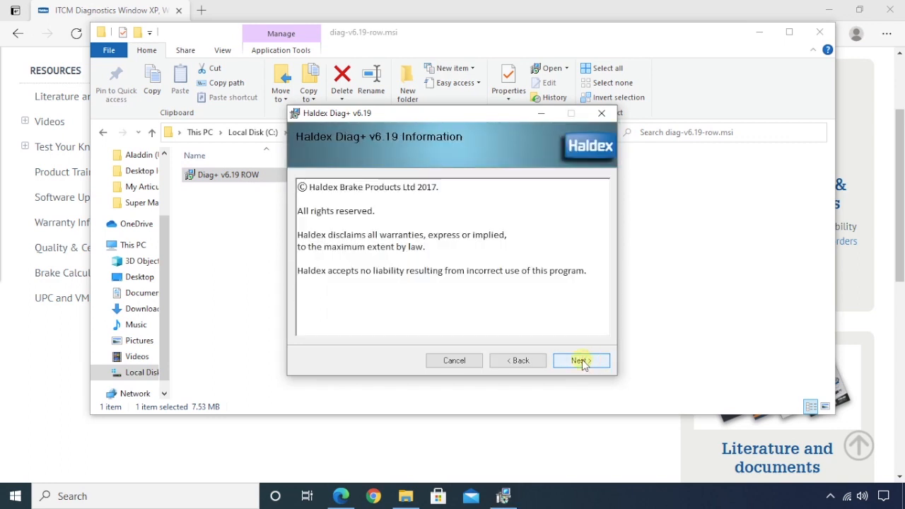
{"action": "left_click", "coordinate": [582, 360]}
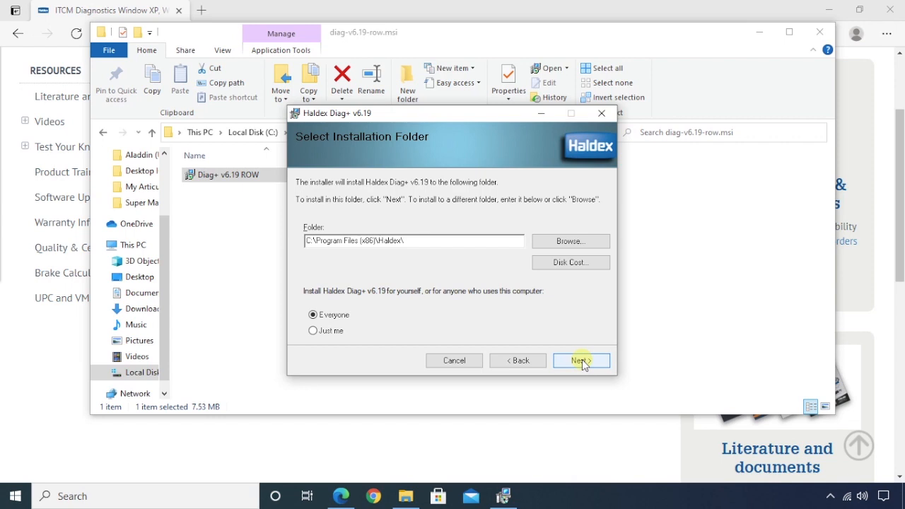
{"action": "left_click", "coordinate": [582, 361]}
{"action": "left_click", "coordinate": [581, 361]}
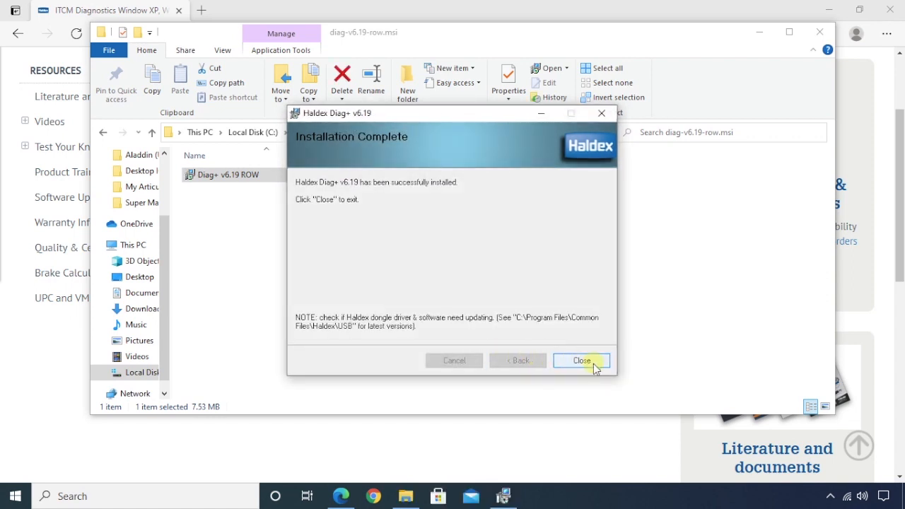
{"action": "left_click", "coordinate": [581, 361]}
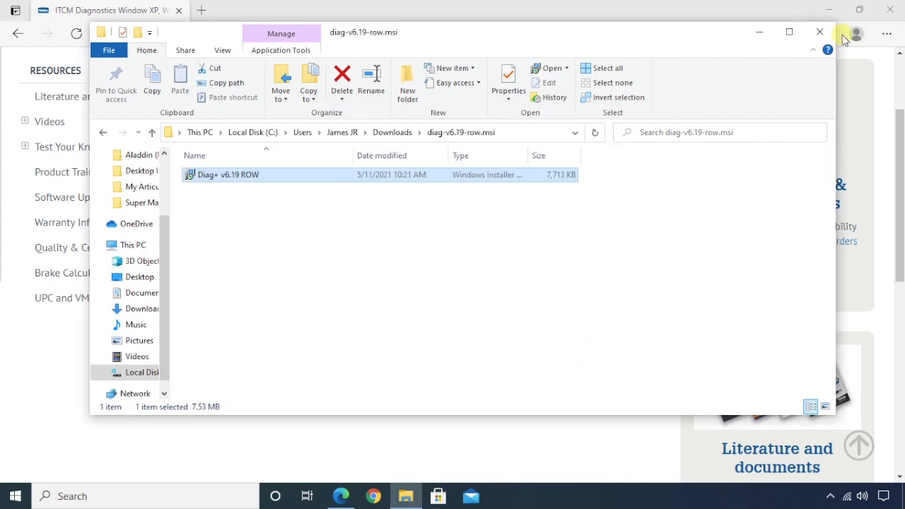
{"action": "left_click", "coordinate": [821, 32]}
Download the USB driver package cdm21226_setup.zip from the Haldex ITCM page.
{"action": "left_click", "coordinate": [834, 10]}
{"action": "left_click", "coordinate": [834, 11]}
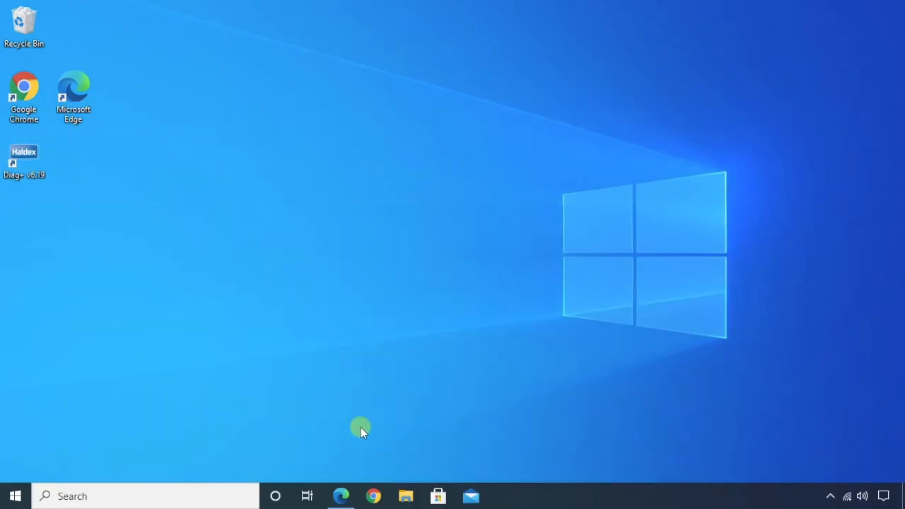
{"action": "left_click", "coordinate": [341, 497]}
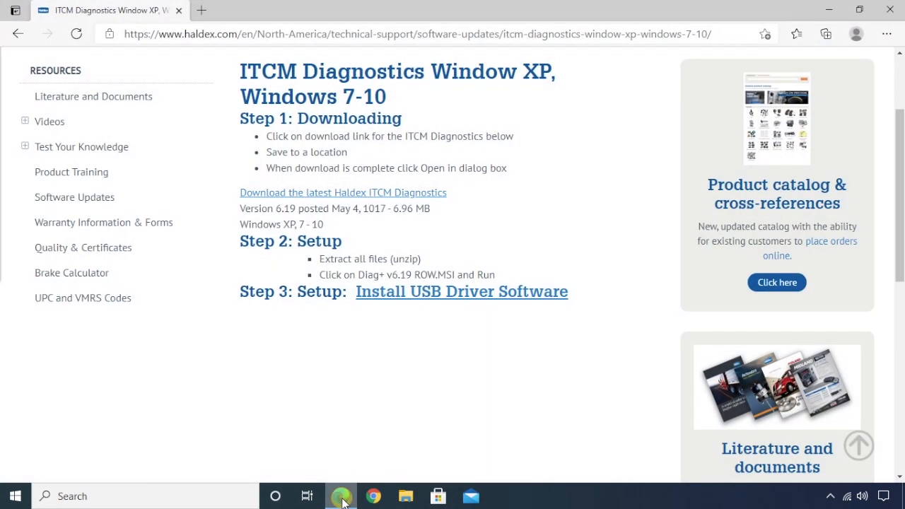
{"action": "left_click", "coordinate": [434, 293]}
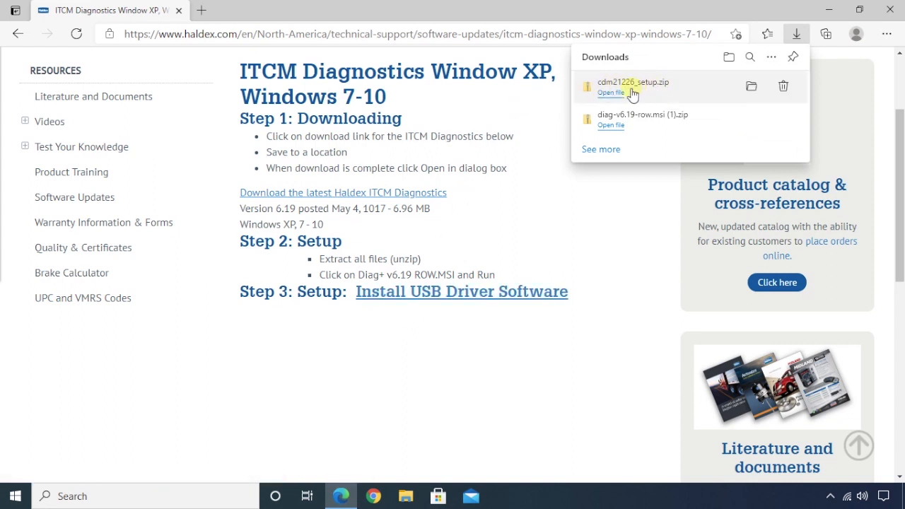
Open cdm21226_setup.zip and unpack the CDM21226_Setup FTDI driver package.
{"action": "left_click", "coordinate": [611, 94]}
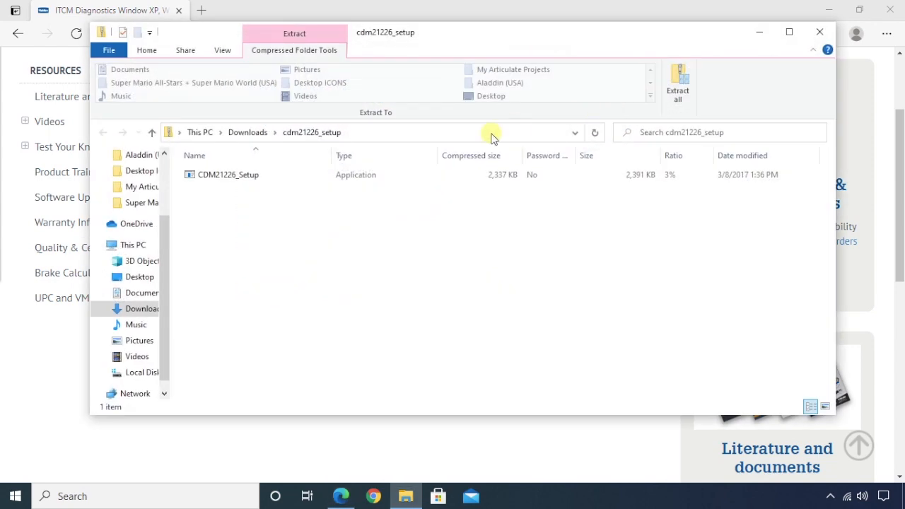
{"action": "double_click", "coordinate": [228, 178]}
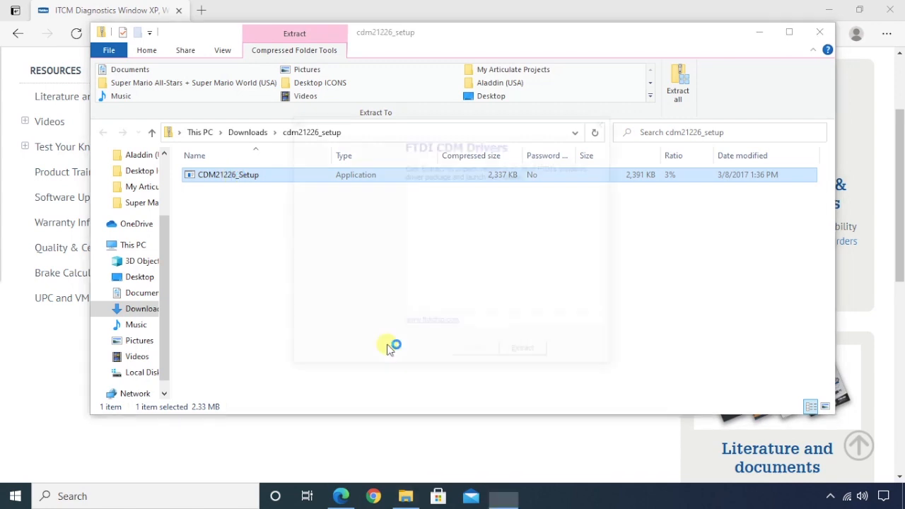
{"action": "left_click", "coordinate": [532, 354]}
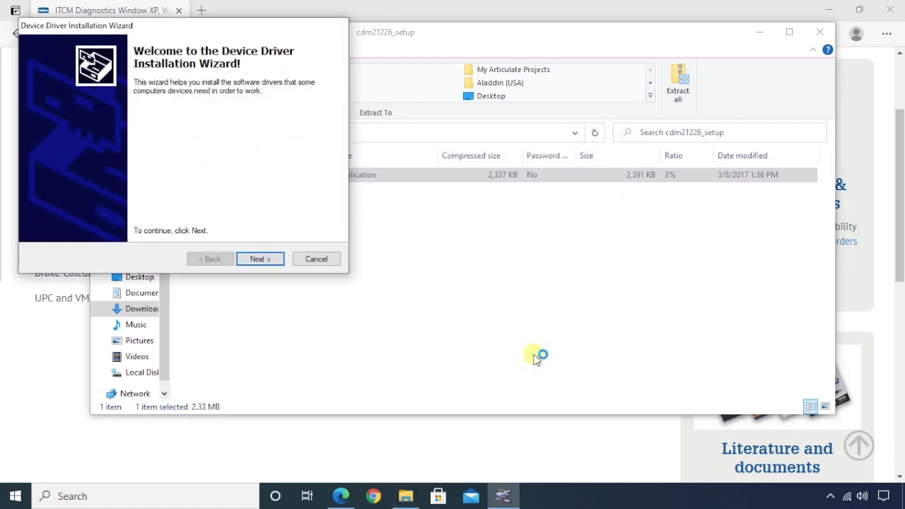
Accept the licence agreement, install both FTDI CDM drivers, and close the driver folder window.
{"action": "left_click", "coordinate": [276, 257]}
{"action": "left_click", "coordinate": [86, 209]}
{"action": "left_click", "coordinate": [266, 259]}
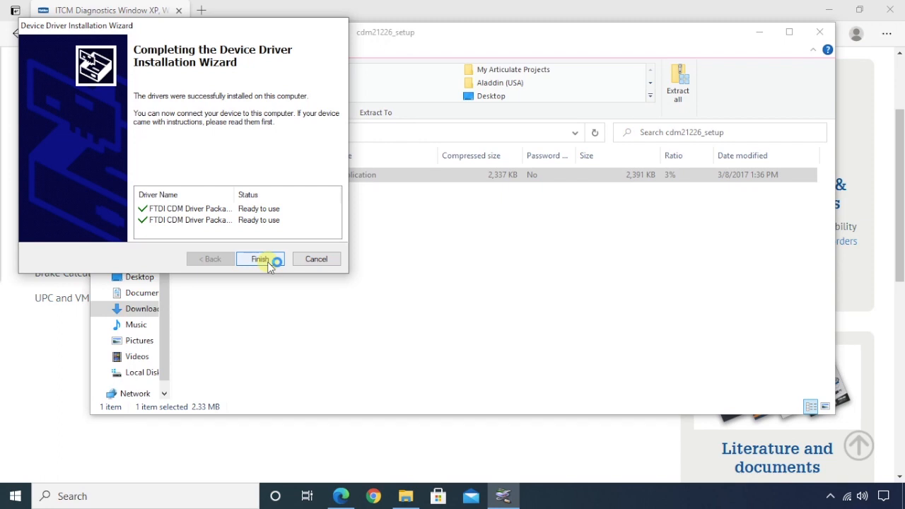
{"action": "left_click", "coordinate": [267, 262]}
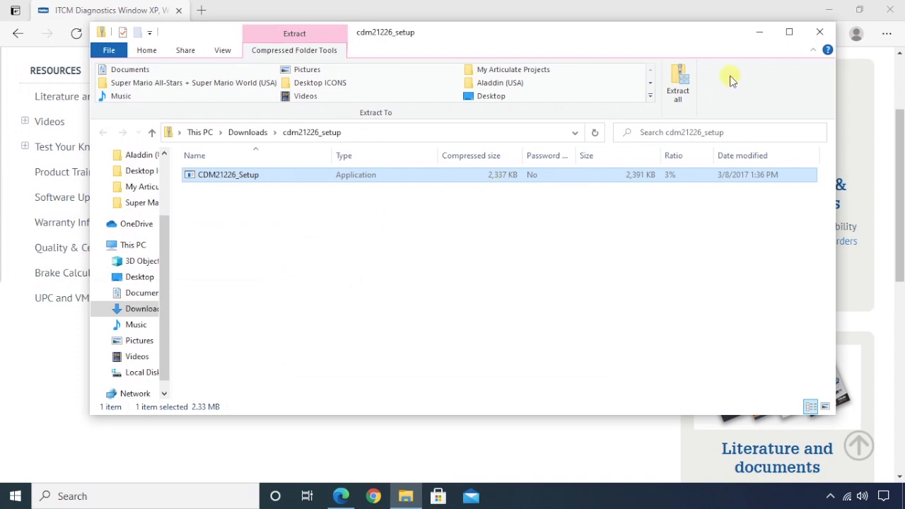
{"action": "left_click", "coordinate": [820, 32]}
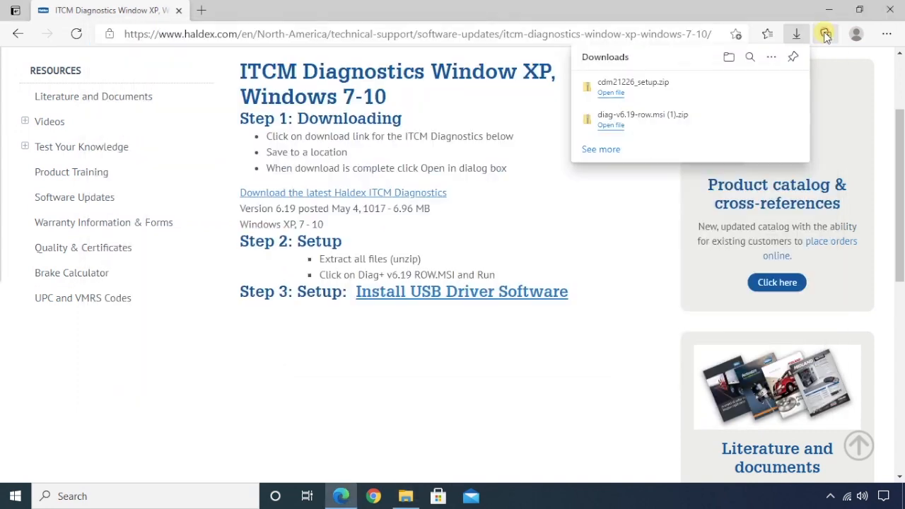
Close Edge and launch Diag+ v6.19 from the desktop, accepting the usage warning.
{"action": "left_click", "coordinate": [891, 10]}
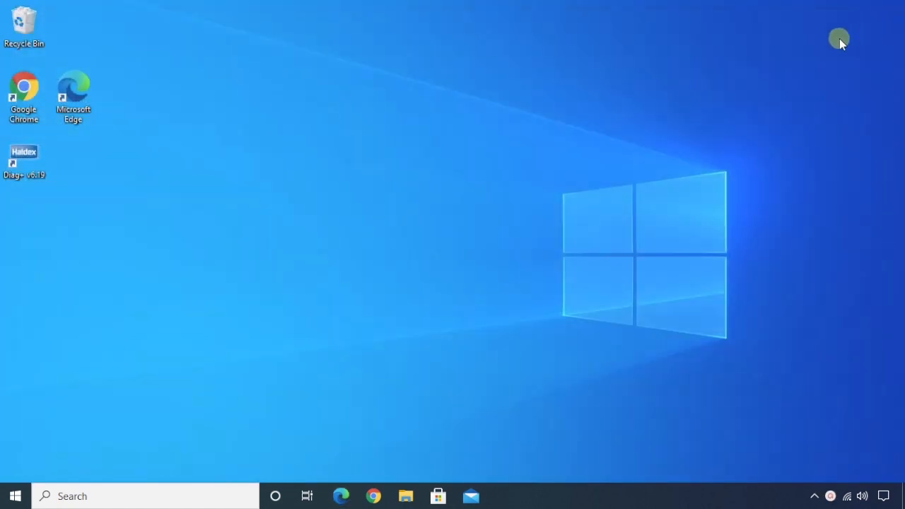
{"action": "double_click", "coordinate": [24, 162]}
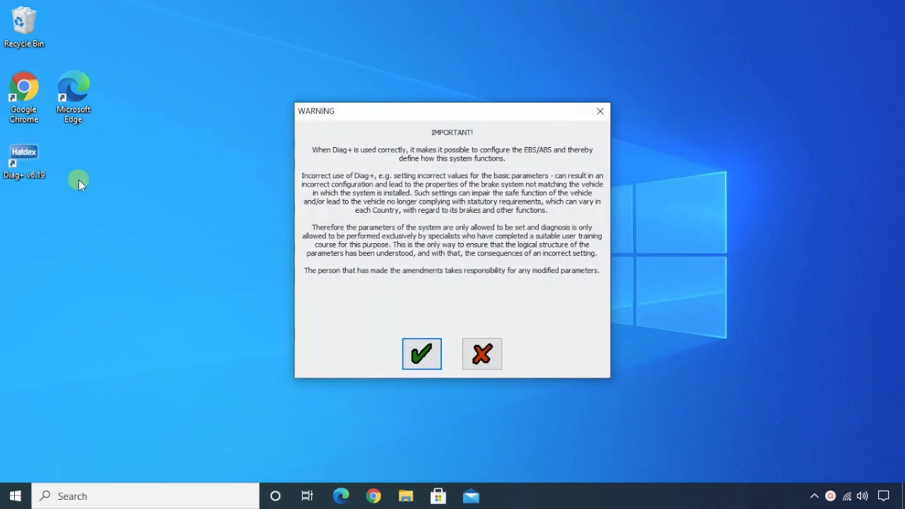
{"action": "left_click", "coordinate": [422, 360]}
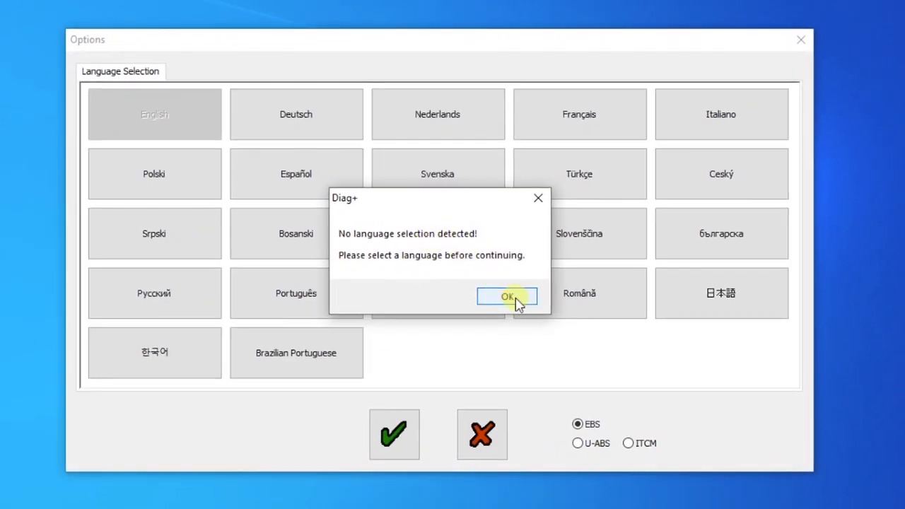
Set the language to English and the system type to ITCM, and confirm.
{"action": "left_click", "coordinate": [508, 297]}
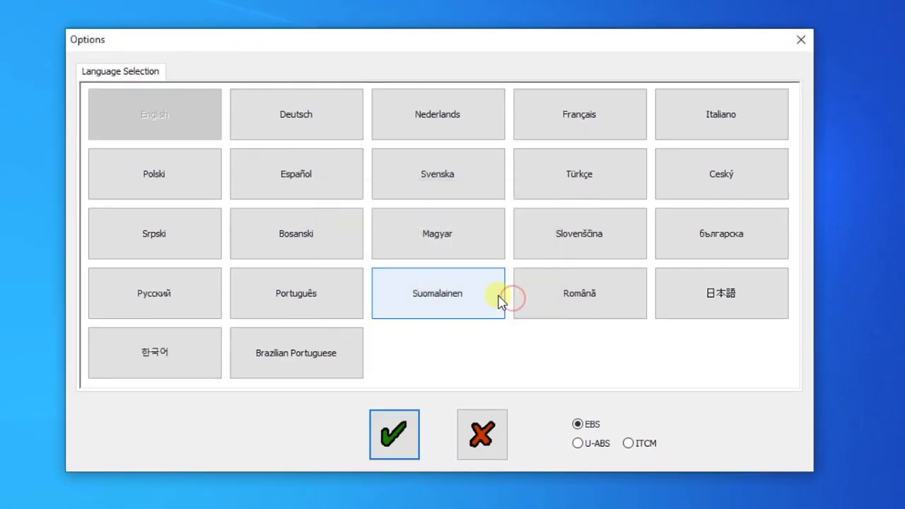
{"action": "left_click", "coordinate": [157, 116]}
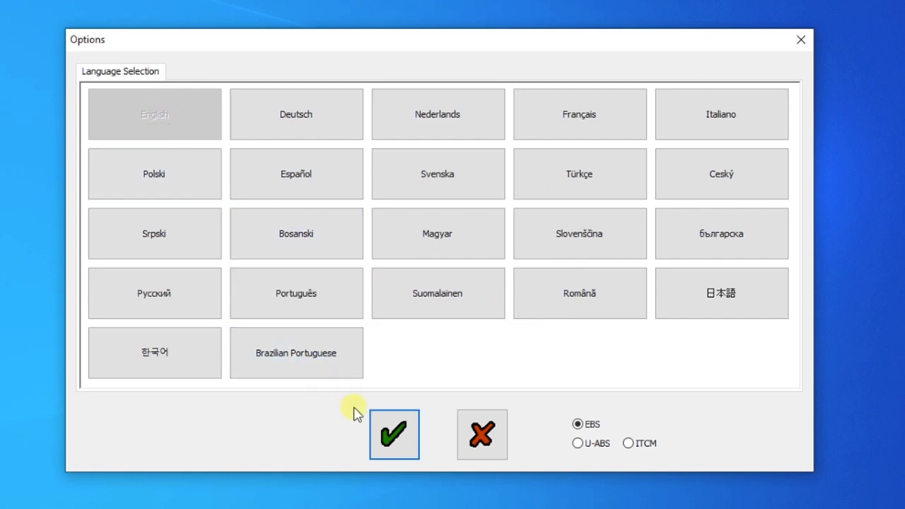
{"action": "left_click", "coordinate": [629, 444]}
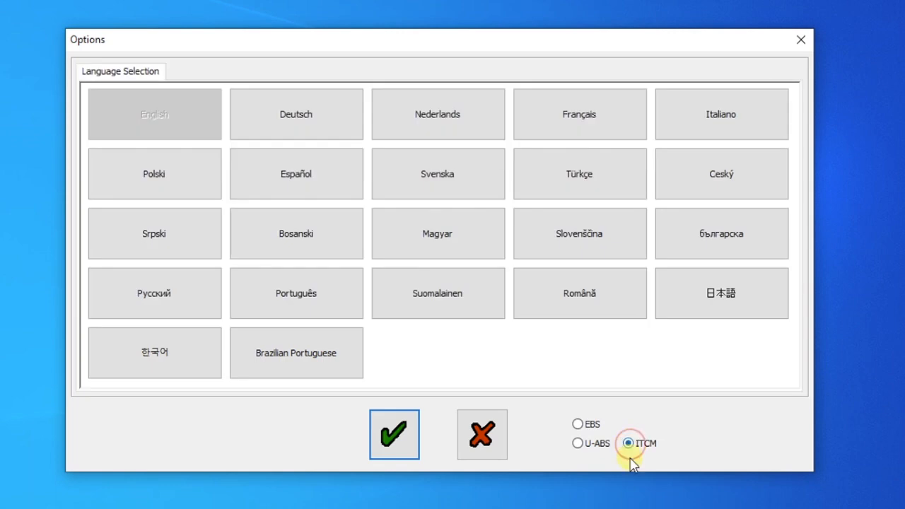
{"action": "left_click", "coordinate": [394, 437]}
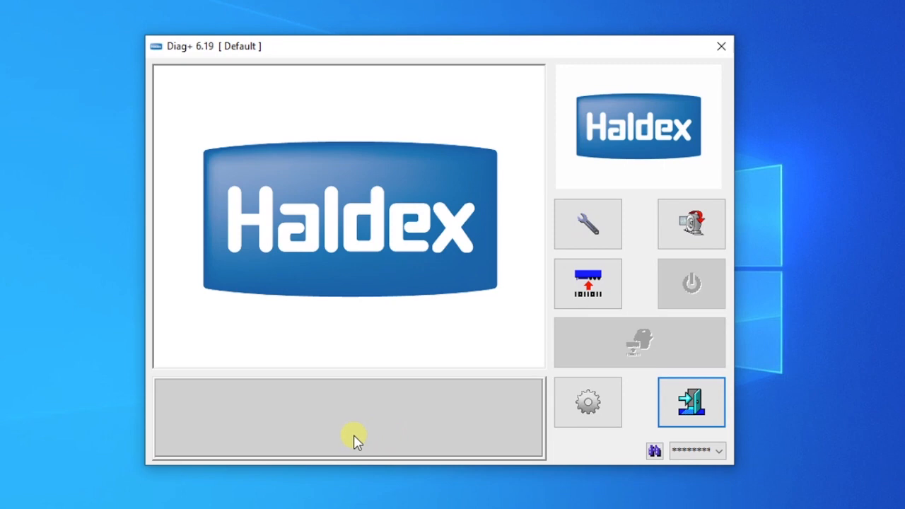
Search for COM ports, dismiss the no-comm-ports error, then exit Diag+.
{"action": "left_click", "coordinate": [719, 451]}
{"action": "left_click", "coordinate": [719, 452]}
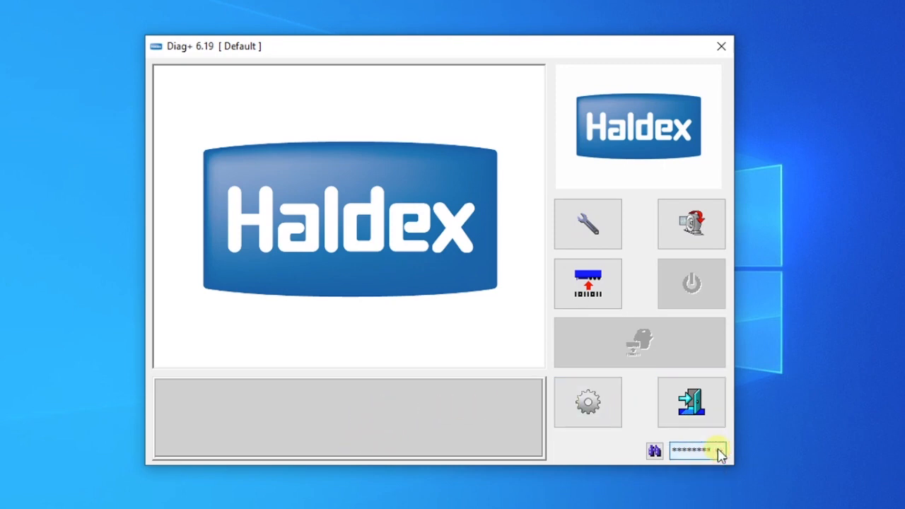
{"action": "left_click", "coordinate": [655, 454]}
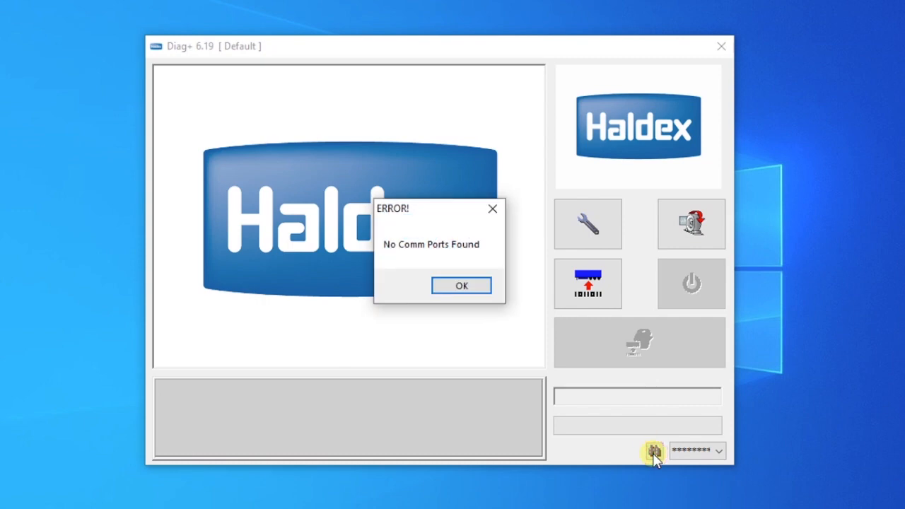
{"action": "left_click", "coordinate": [467, 287]}
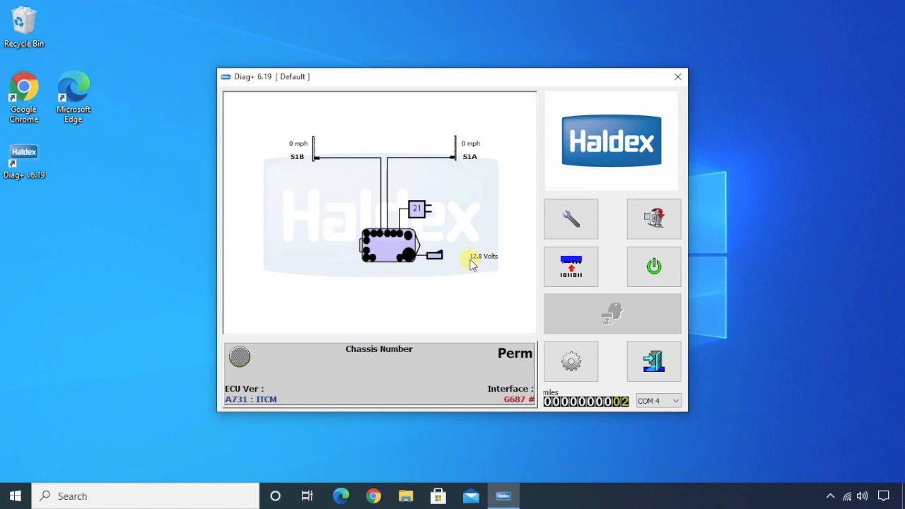
{"action": "left_click", "coordinate": [665, 367]}
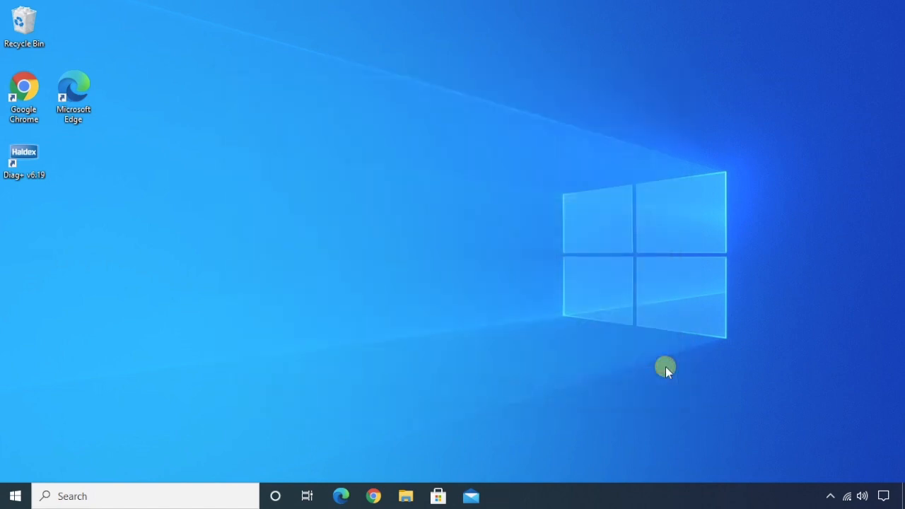